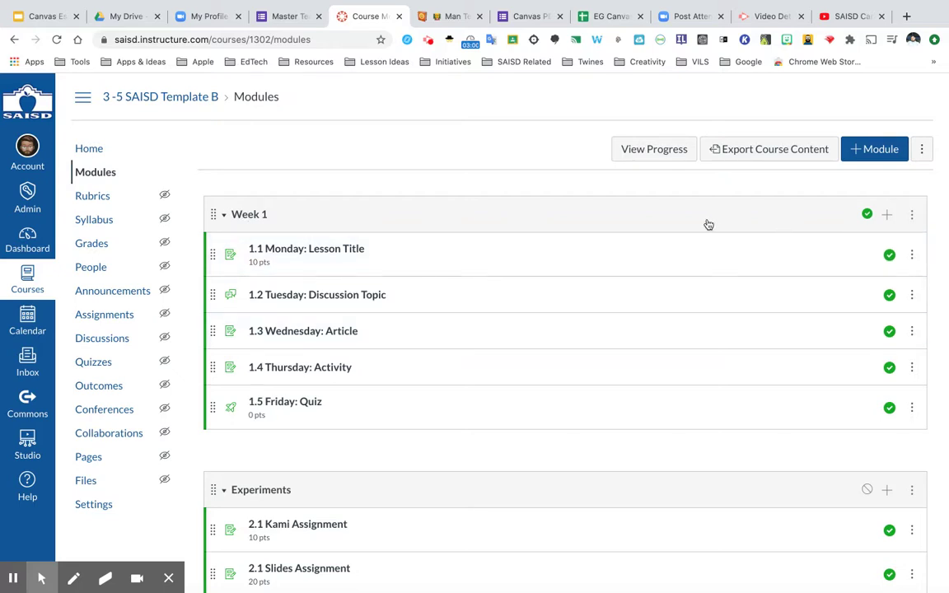
Add a new assignment named "1.6 Google Project" to the Week 1 module
click(888, 215)
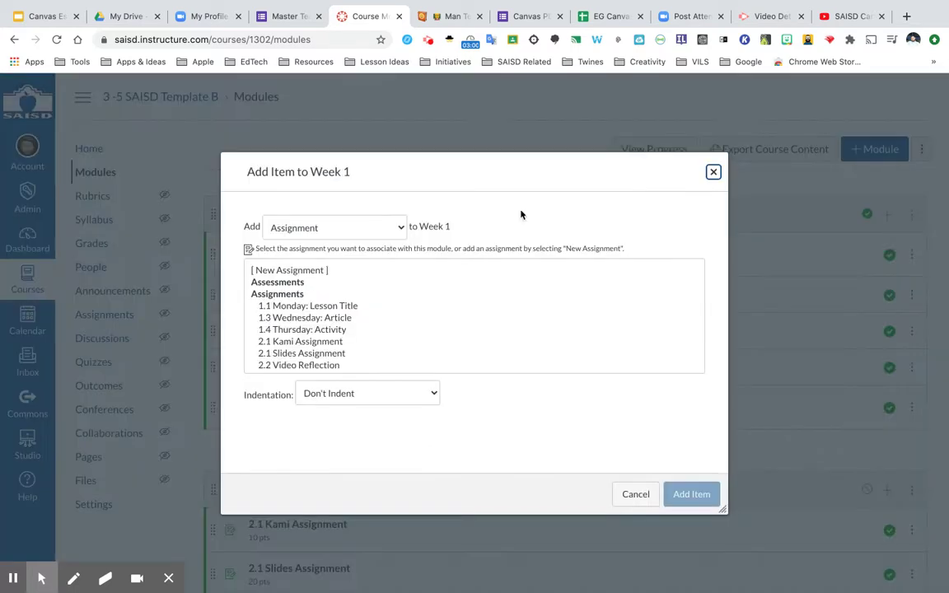
click(396, 226)
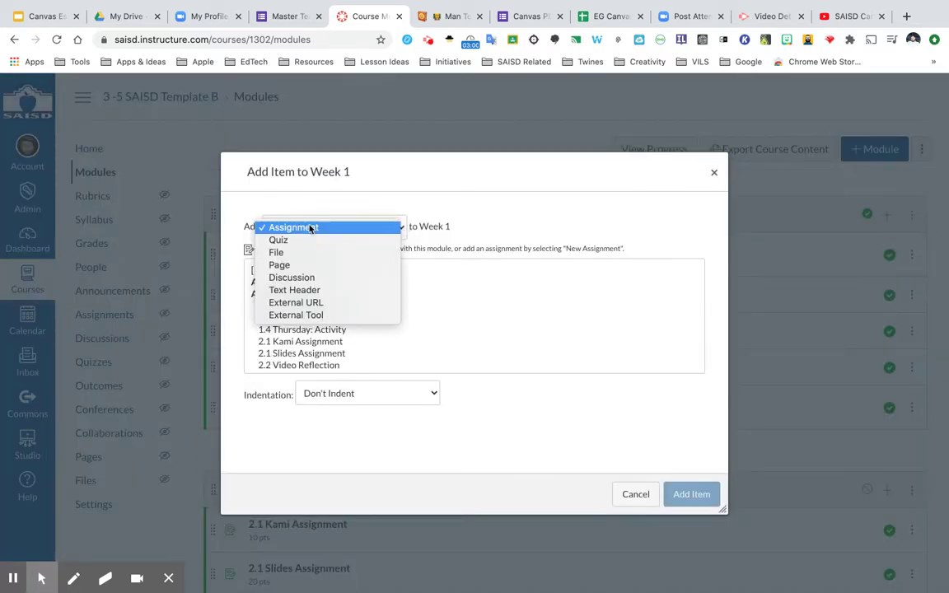
click(310, 228)
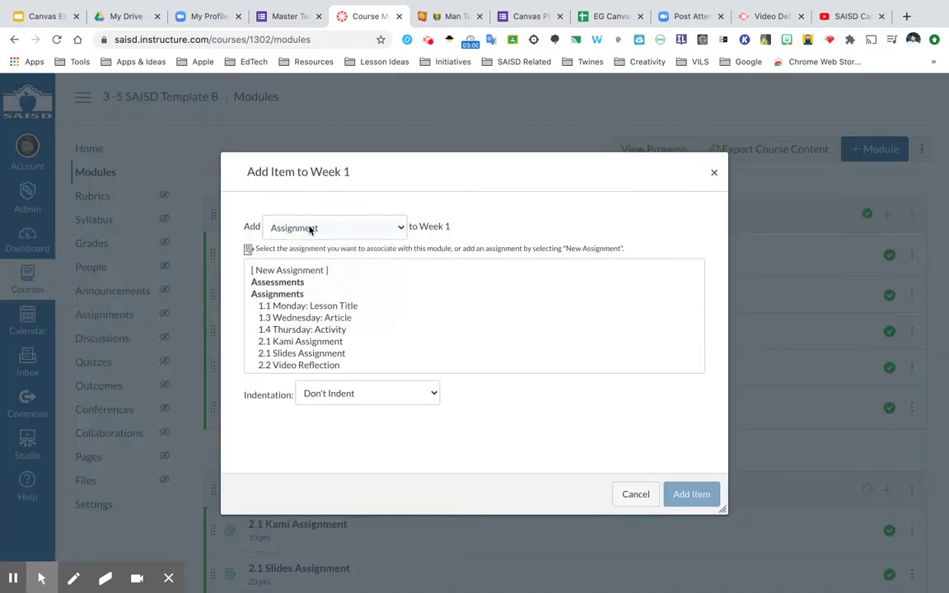
click(289, 271)
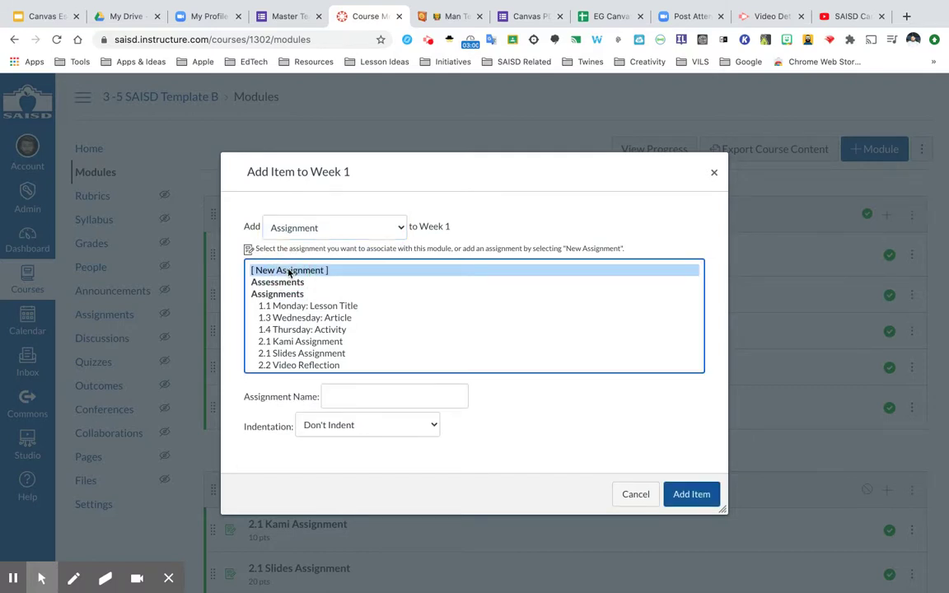
click(343, 394)
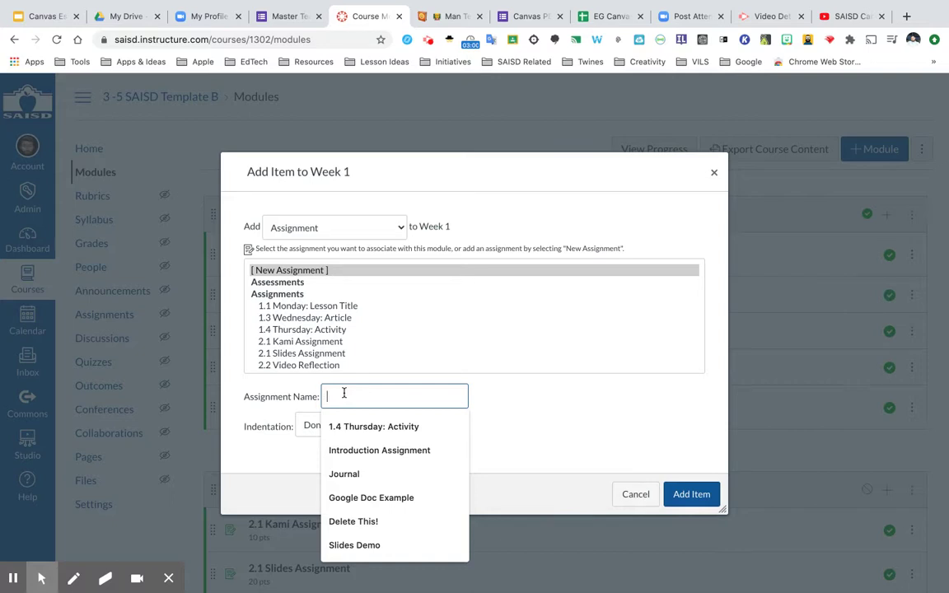
text(1.6 Google Project)
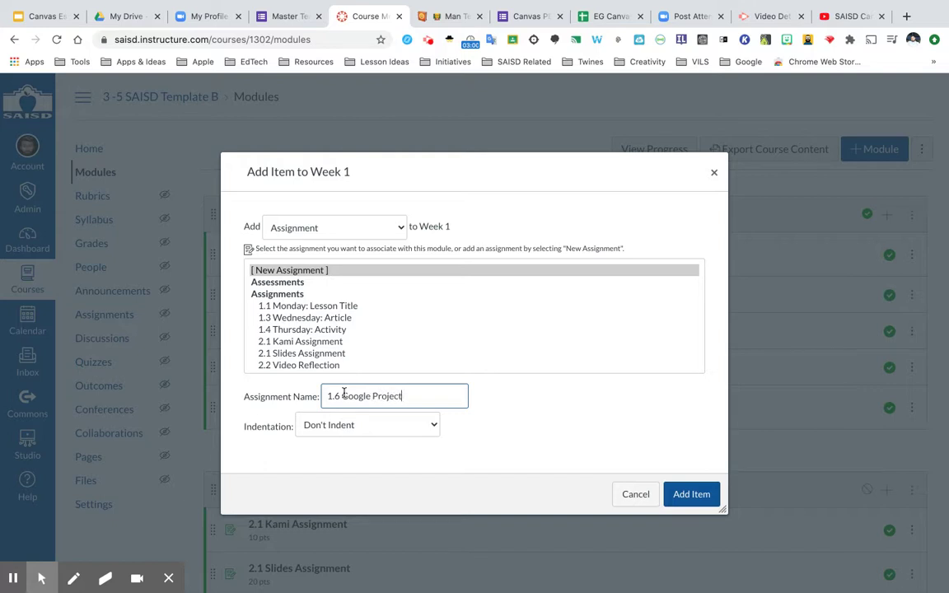
click(705, 502)
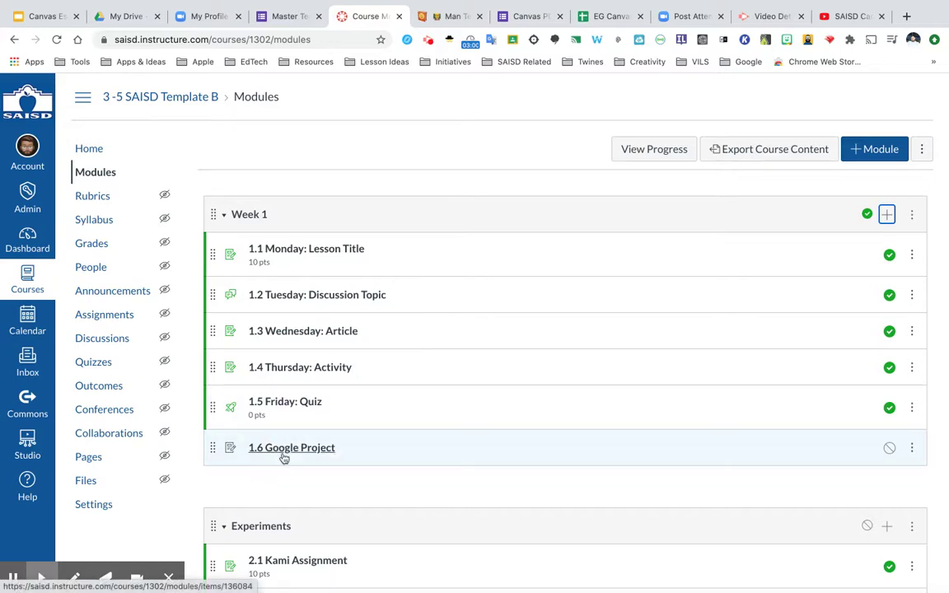
Open the 1.6 Google Project assignment for editing and set its submission type to External Tool
click(290, 449)
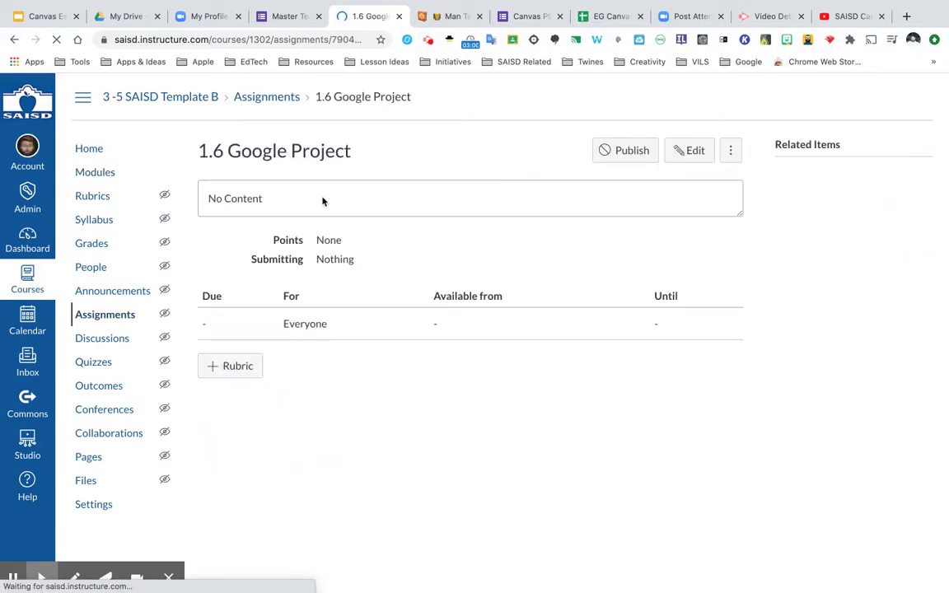
click(692, 153)
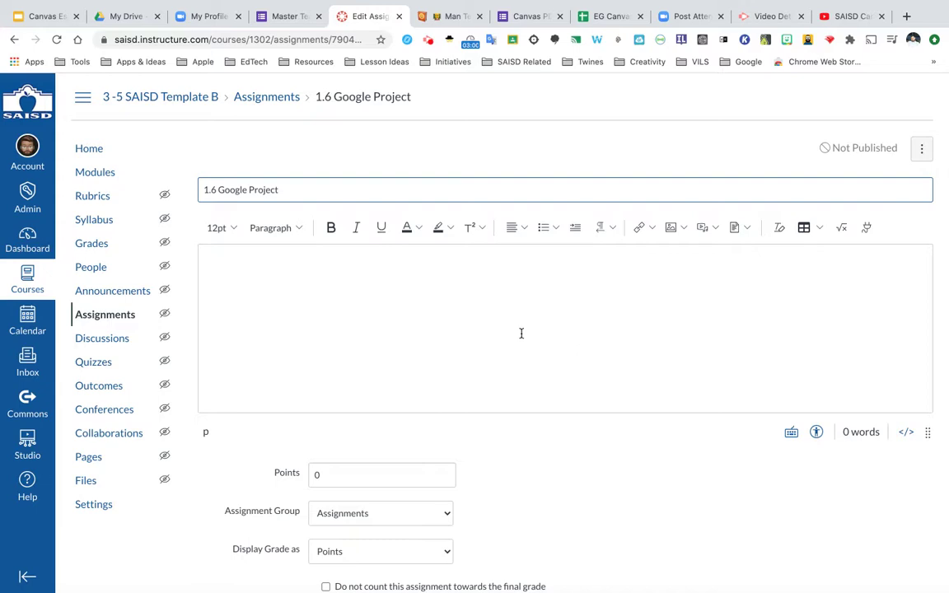
scroll(387, 339, down, 5)
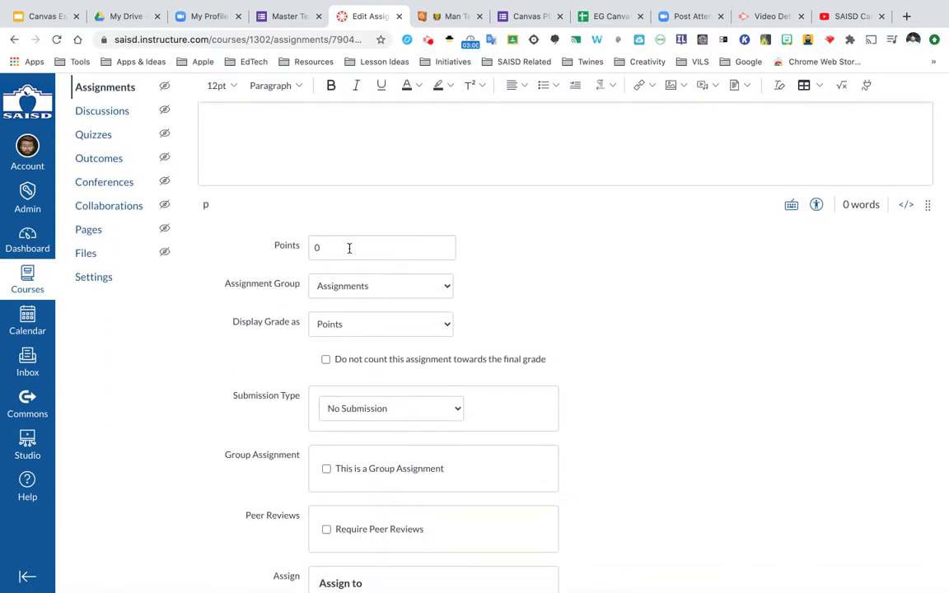
click(346, 248)
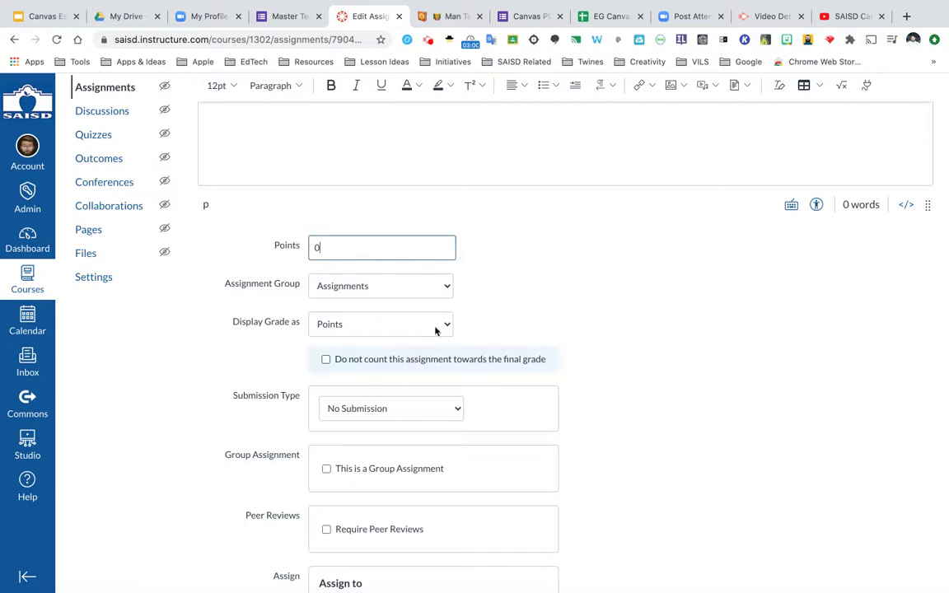
scroll(374, 321, down, 2)
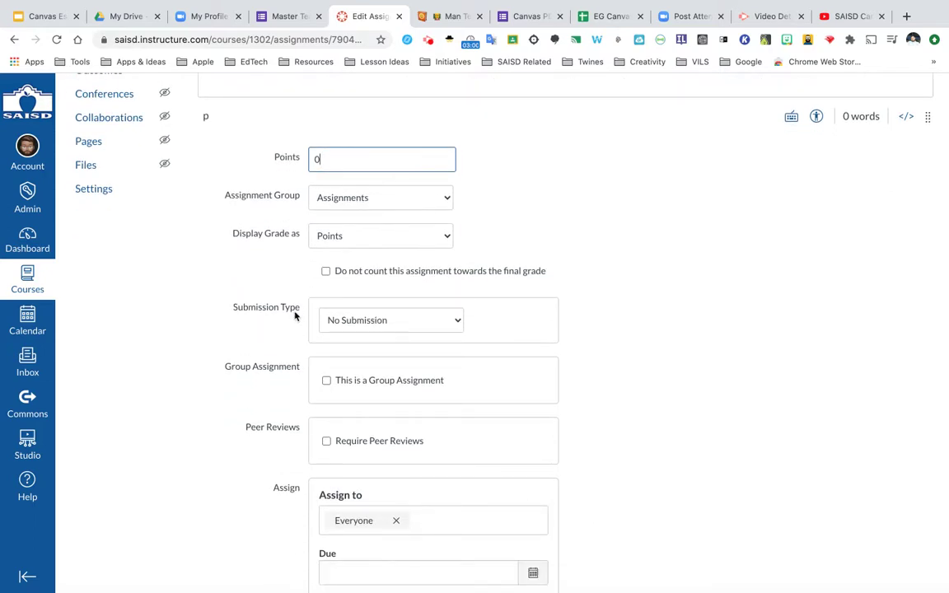
click(455, 323)
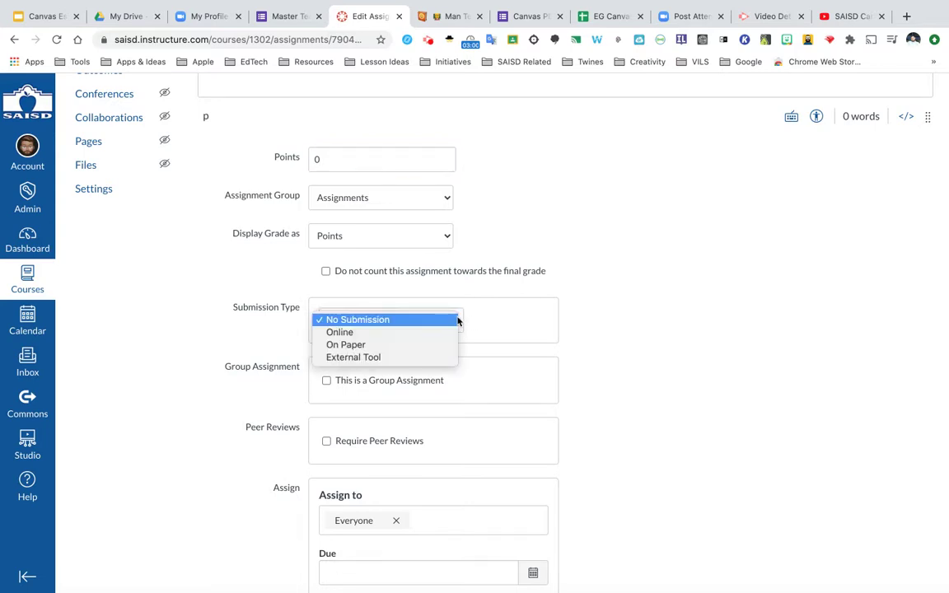
click(390, 358)
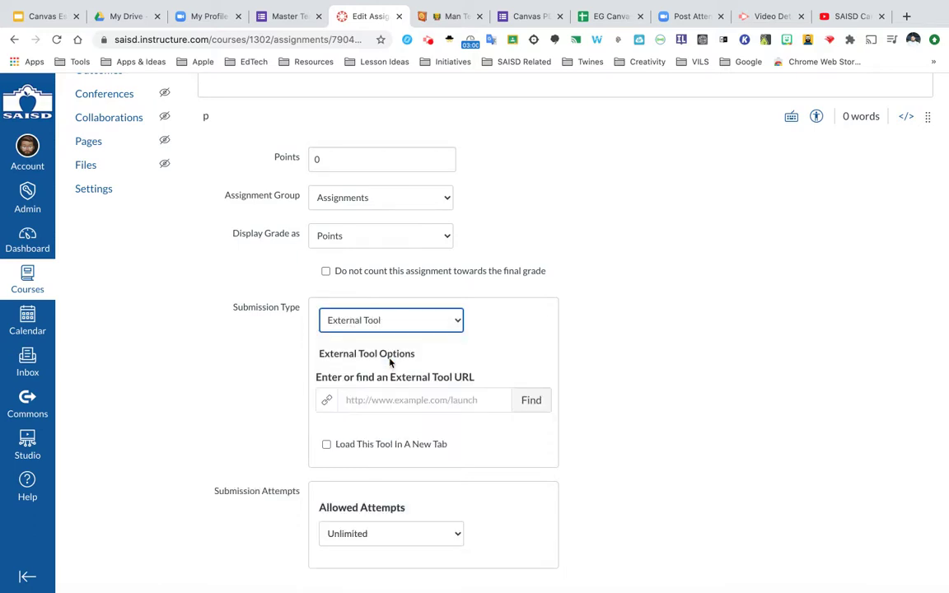
Find the external tools available for the submission and choose Google Drive Cloud Assignment
click(531, 401)
scroll(456, 349, down, 5)
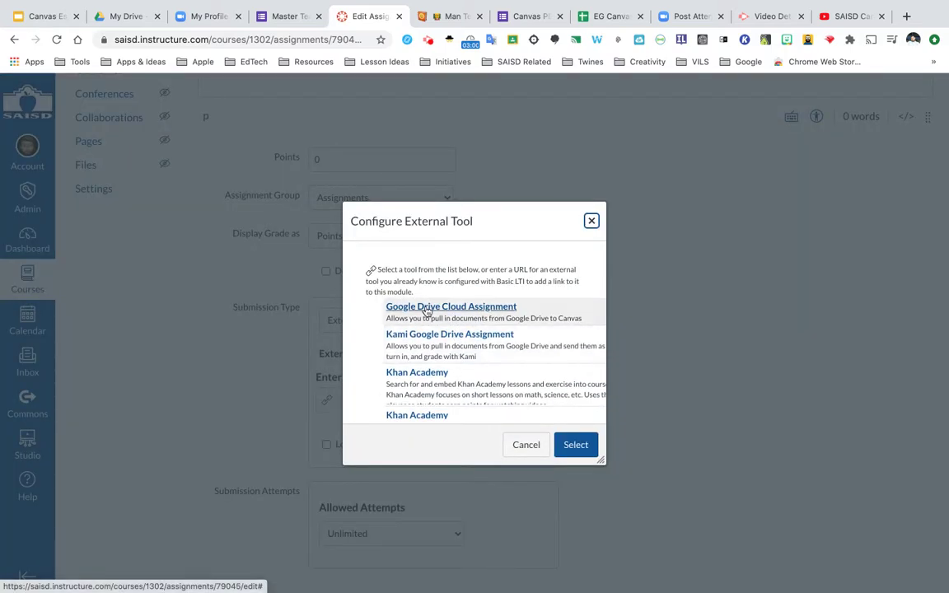
click(427, 310)
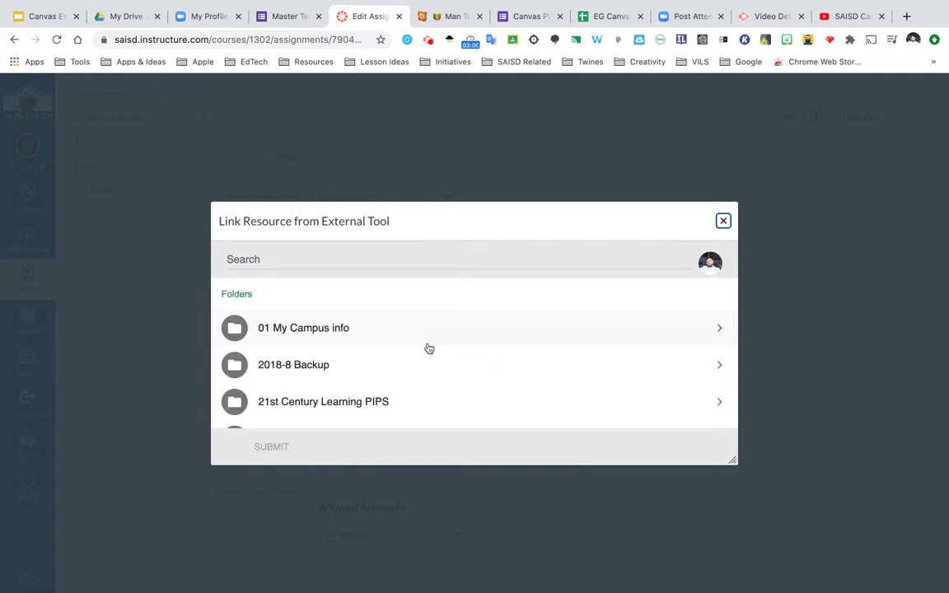
Link the Google Drive document "Assignment 1" dated July 22, 2020 and confirm it as the assignment's external tool resource
scroll(406, 365, down, 10)
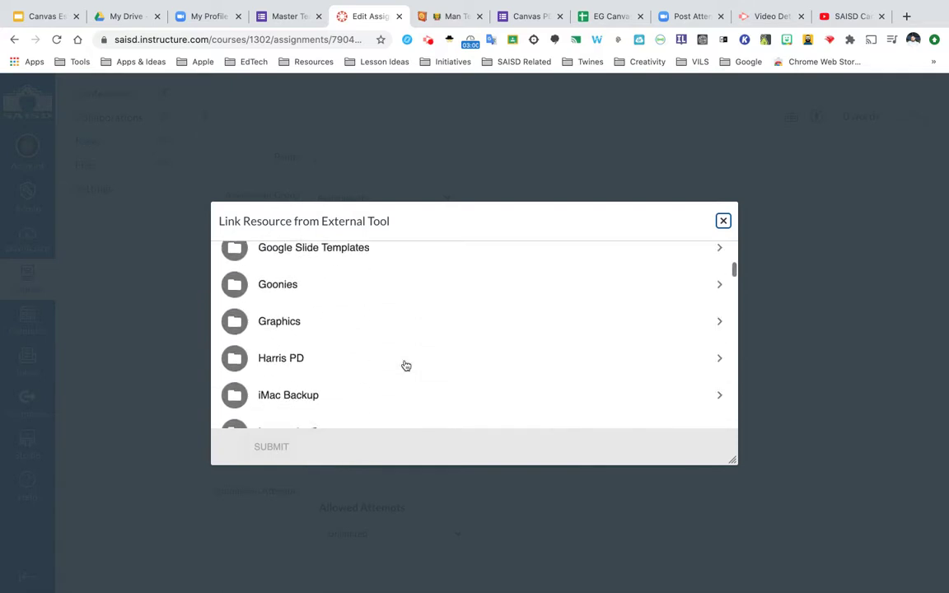
scroll(406, 365, down, 5)
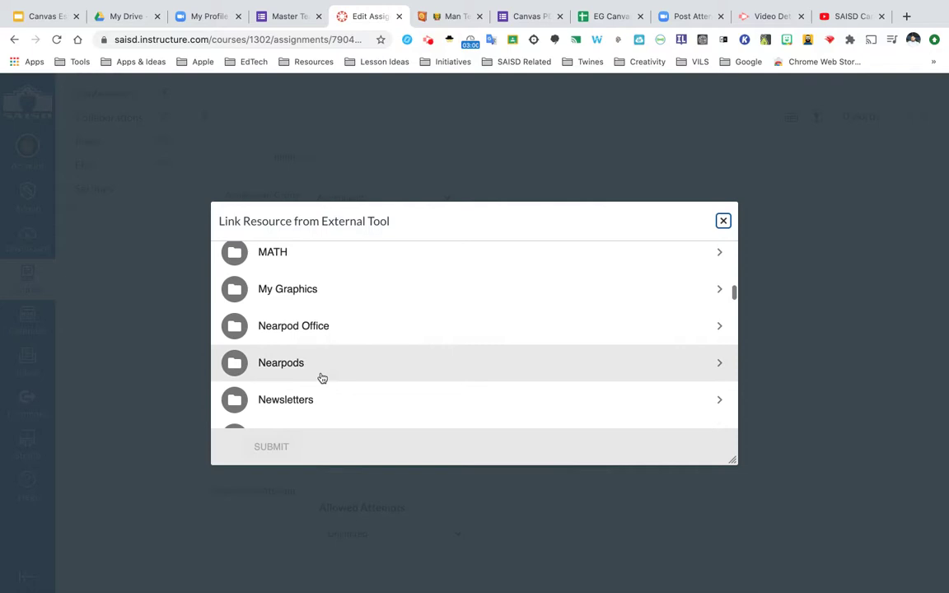
scroll(320, 379, down, 6)
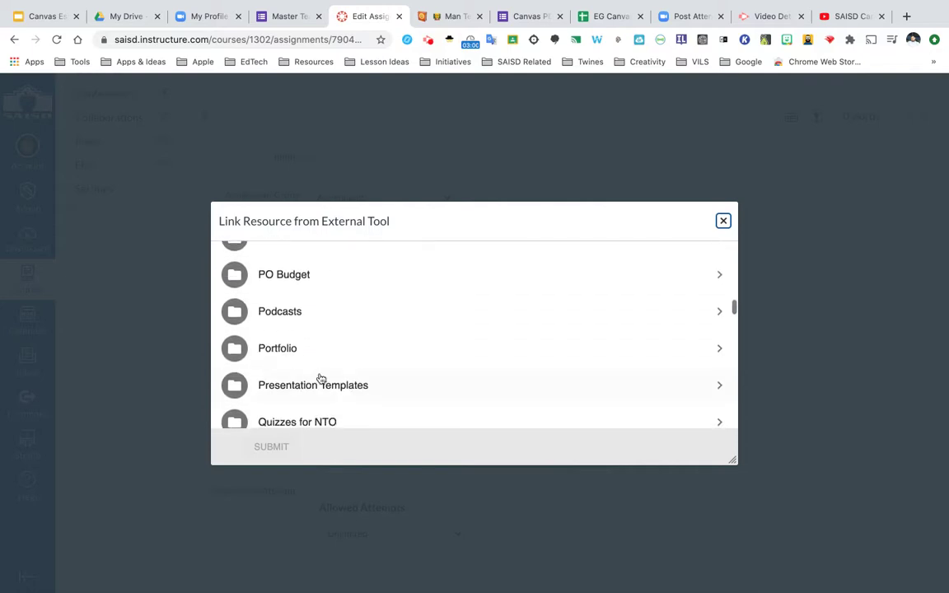
scroll(320, 379, down, 10)
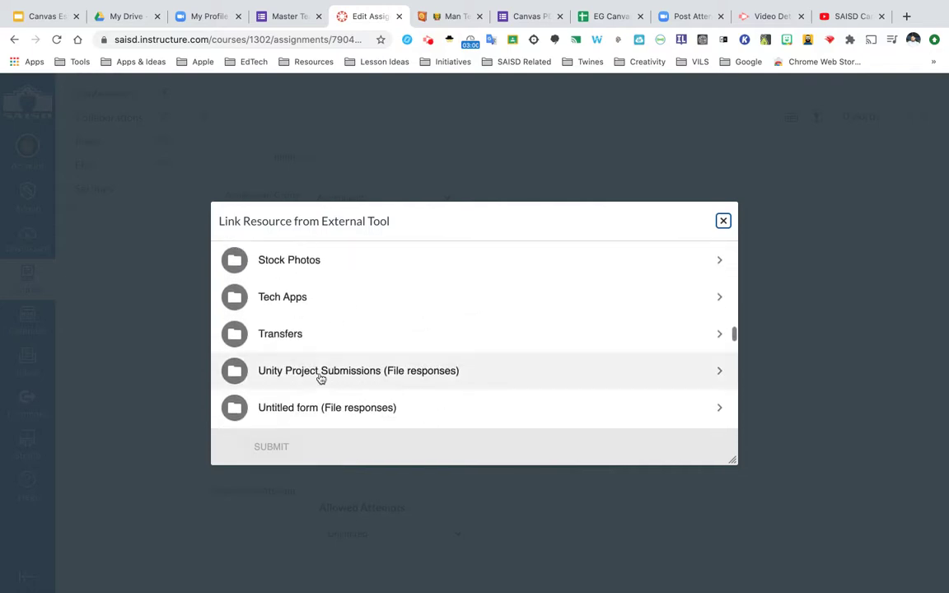
scroll(320, 379, down, 2)
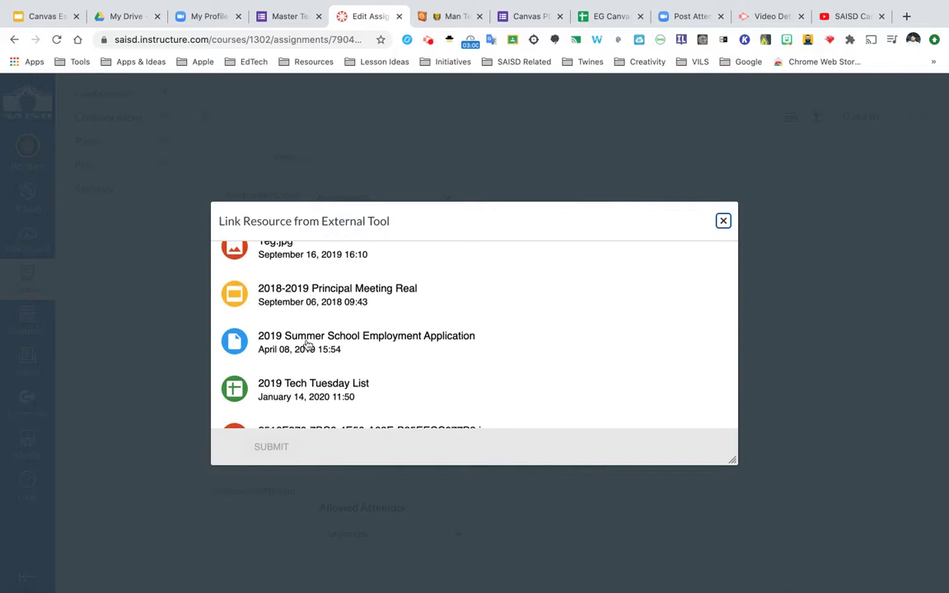
scroll(314, 350, down, 10)
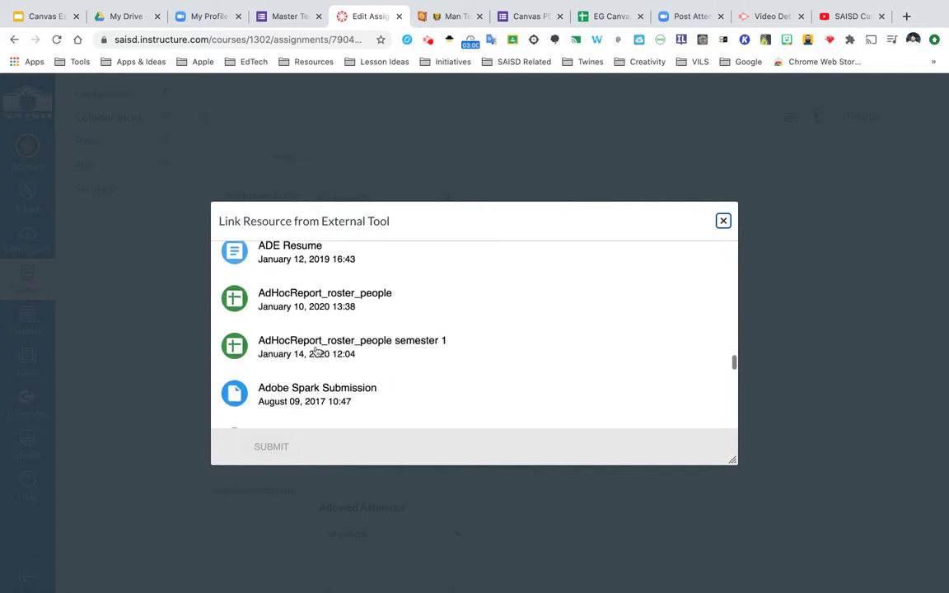
scroll(317, 351, down, 5)
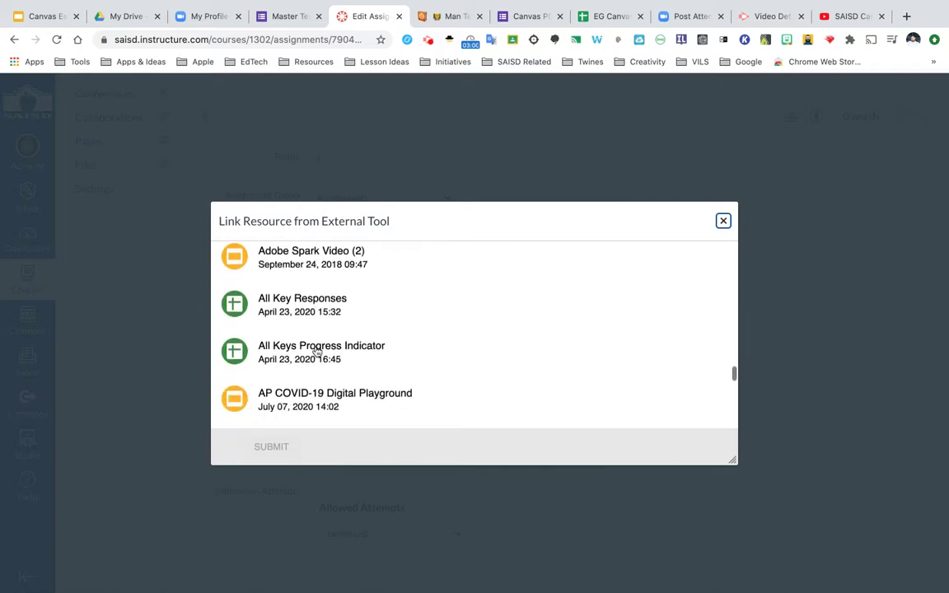
scroll(318, 351, down, 6)
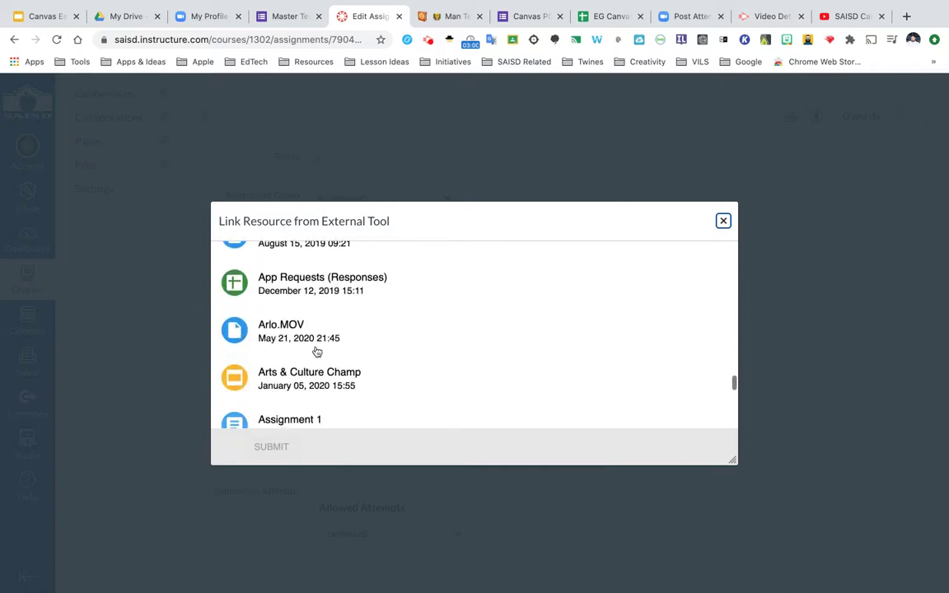
click(245, 387)
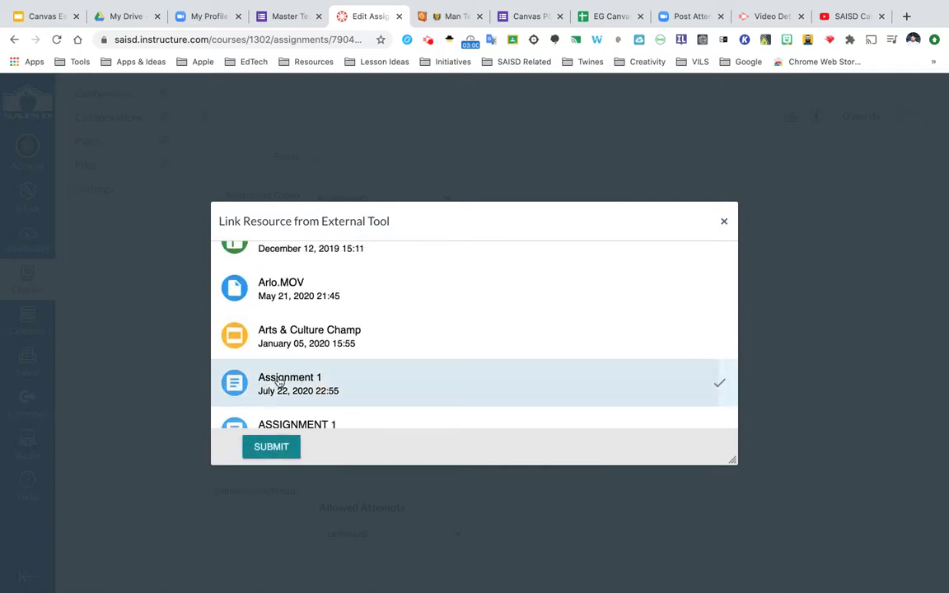
click(270, 447)
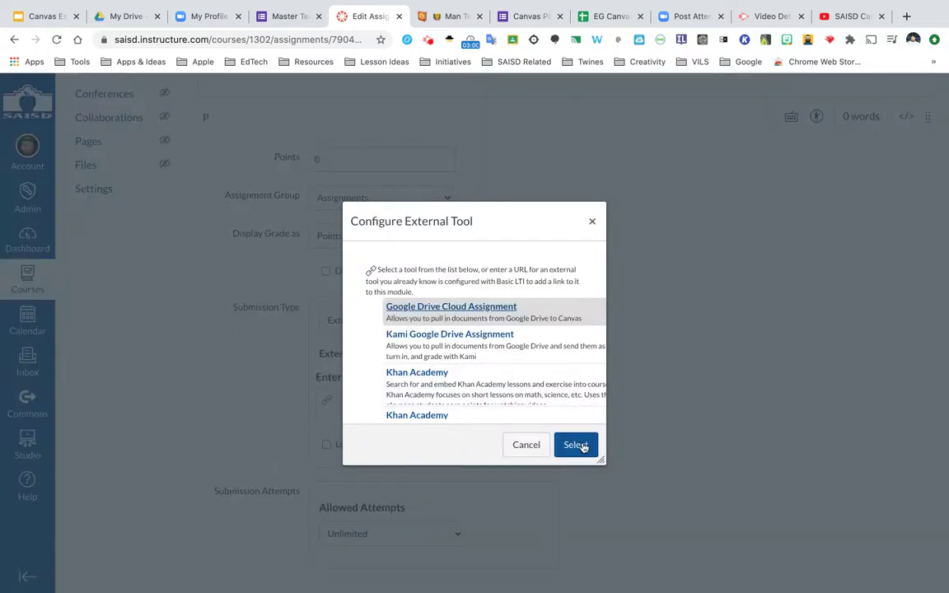
click(576, 444)
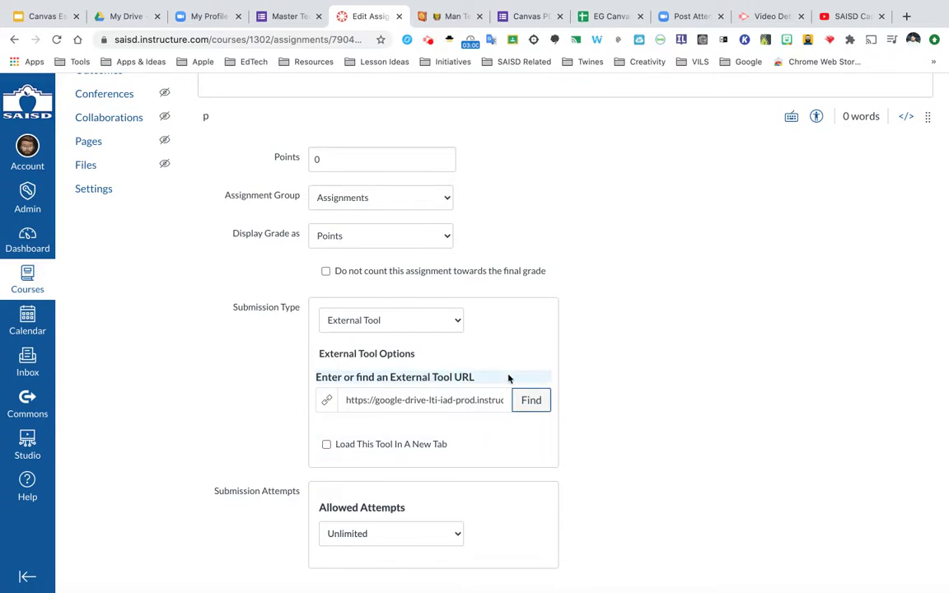
Save and publish the 1.6 Google Project assignment, and look over the embedded Assignment 1 document down to its example table
scroll(547, 393, down, 1)
scroll(546, 394, down, 5)
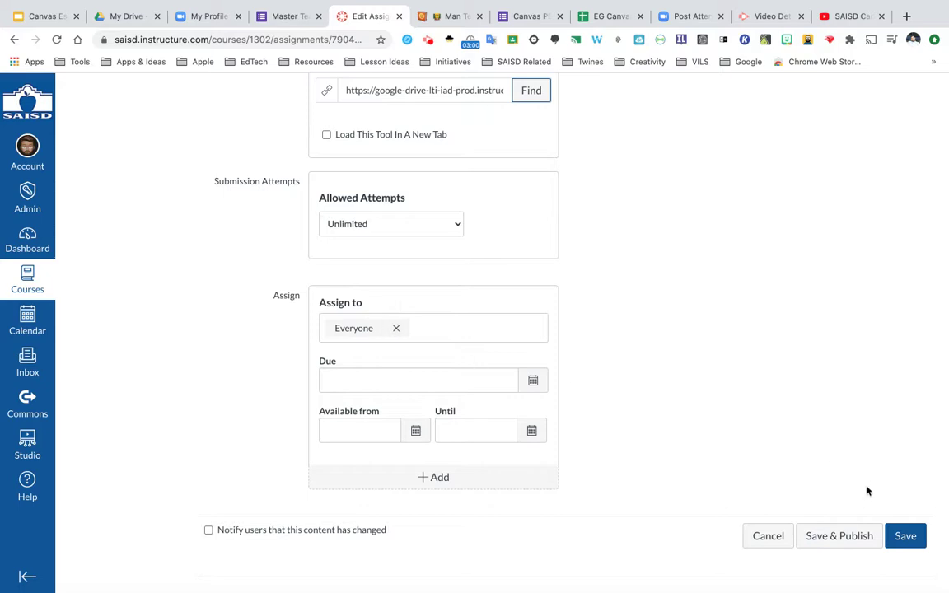
click(838, 537)
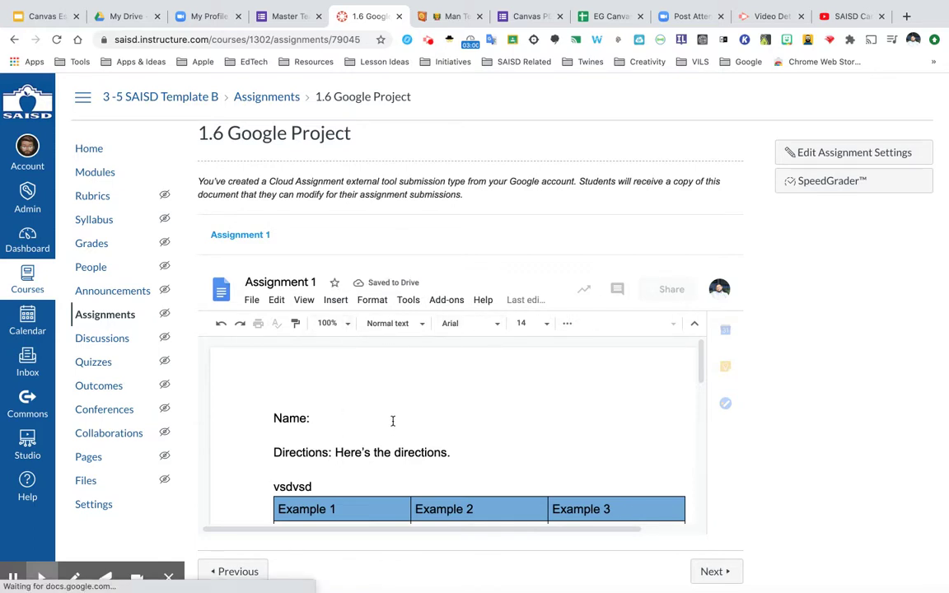
scroll(392, 421, down, 3)
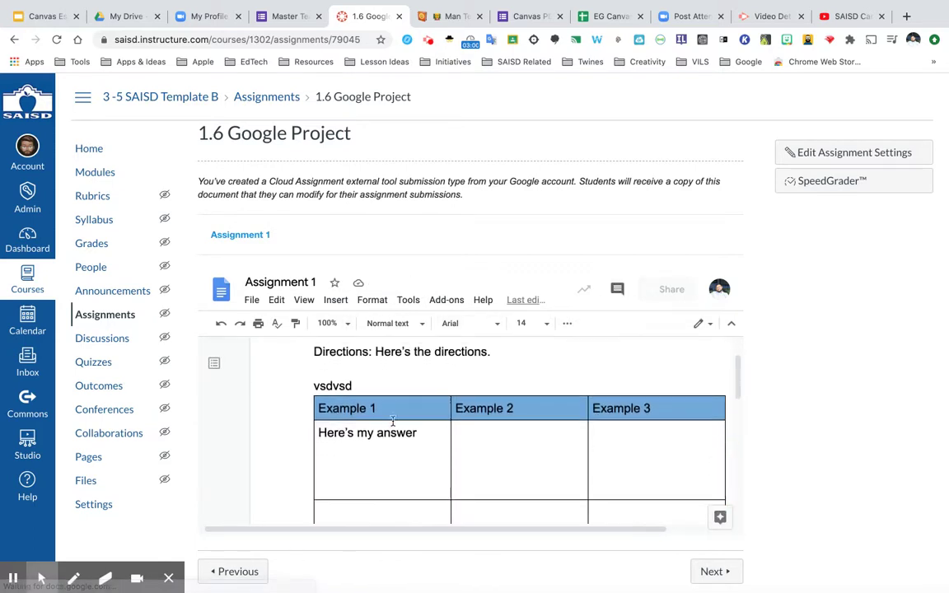
scroll(392, 421, down, 1)
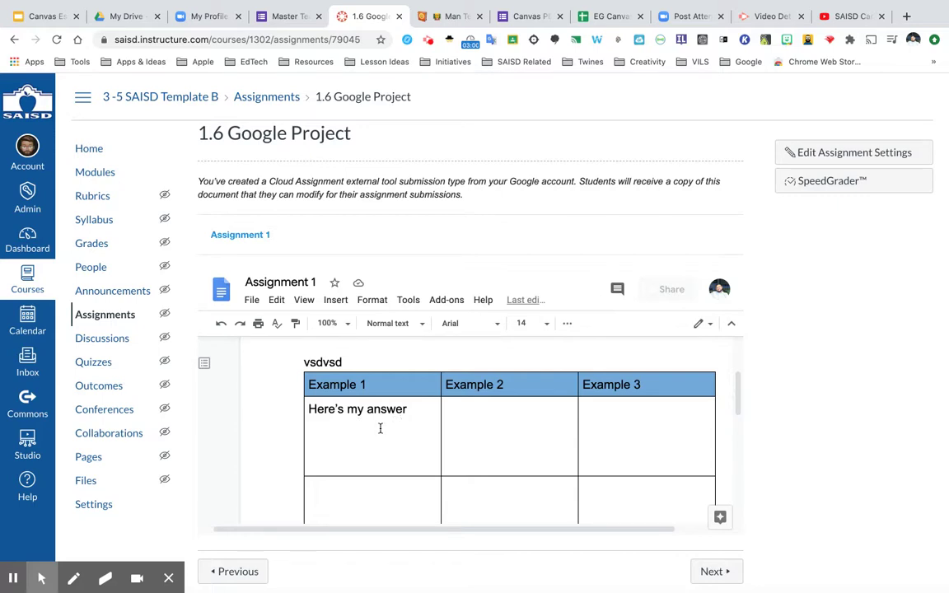